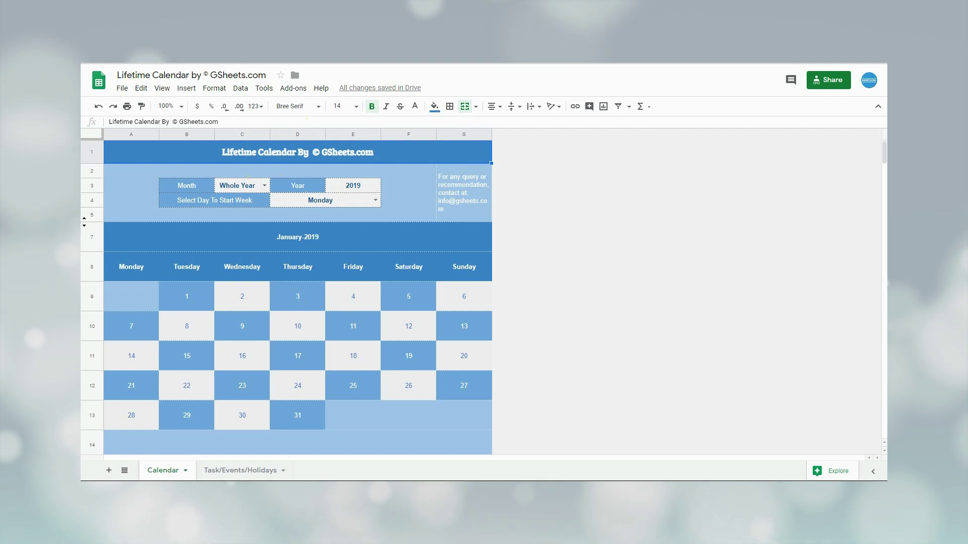
Review the Month and week-start settings, leaving the month on Whole Year.
{"action": "left_click", "coordinate": [263, 185]}
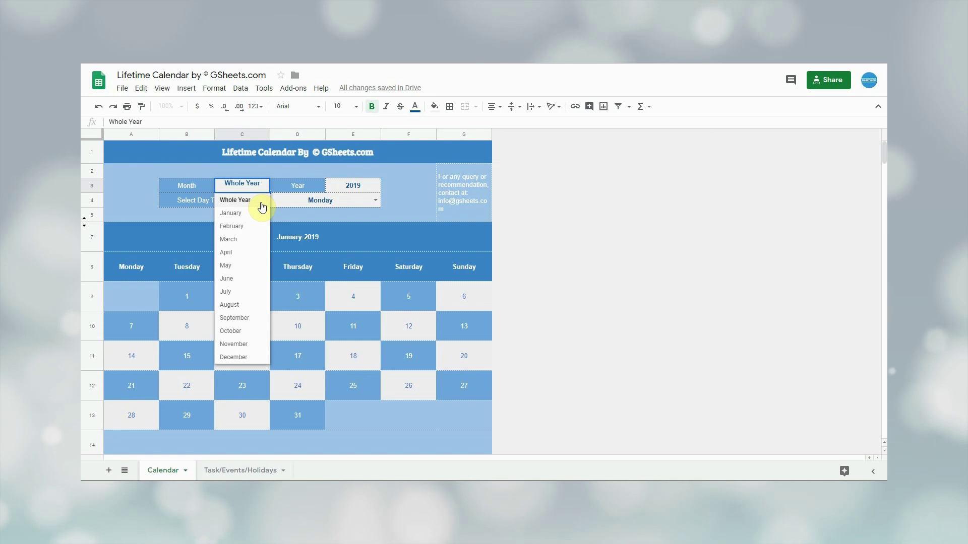
{"action": "left_click", "coordinate": [262, 207]}
{"action": "left_click", "coordinate": [356, 187]}
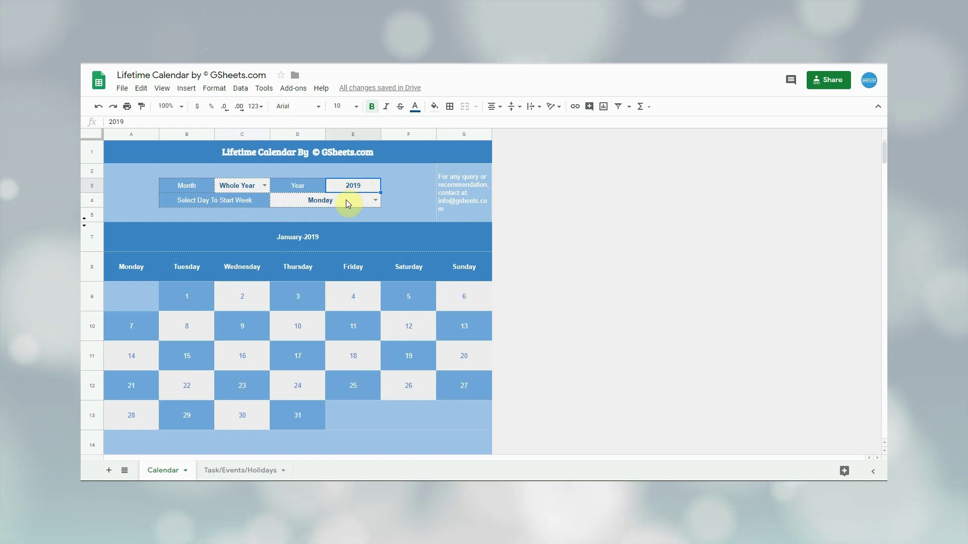
{"action": "left_click", "coordinate": [346, 200]}
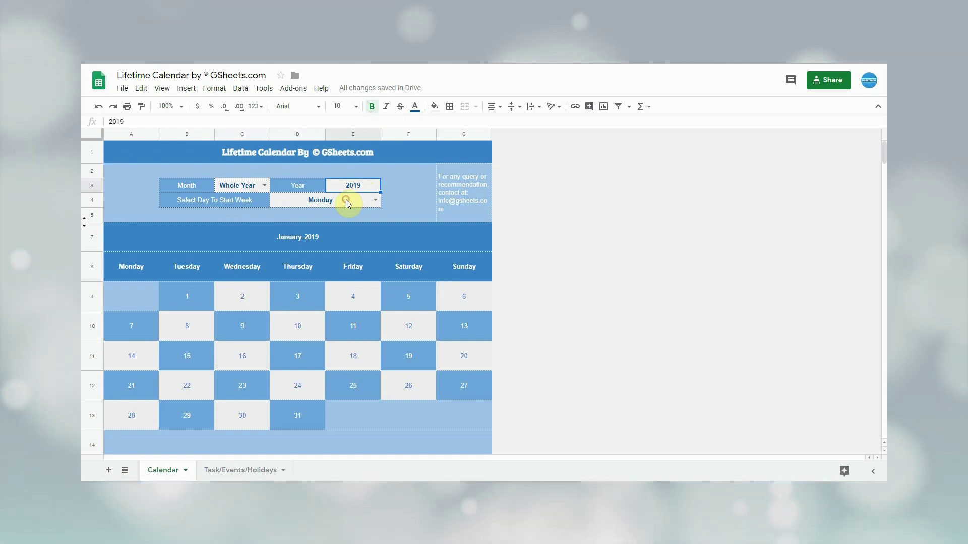
Set the year to 2010 and scroll through the whole-year calendar.
{"action": "left_click", "coordinate": [264, 186]}
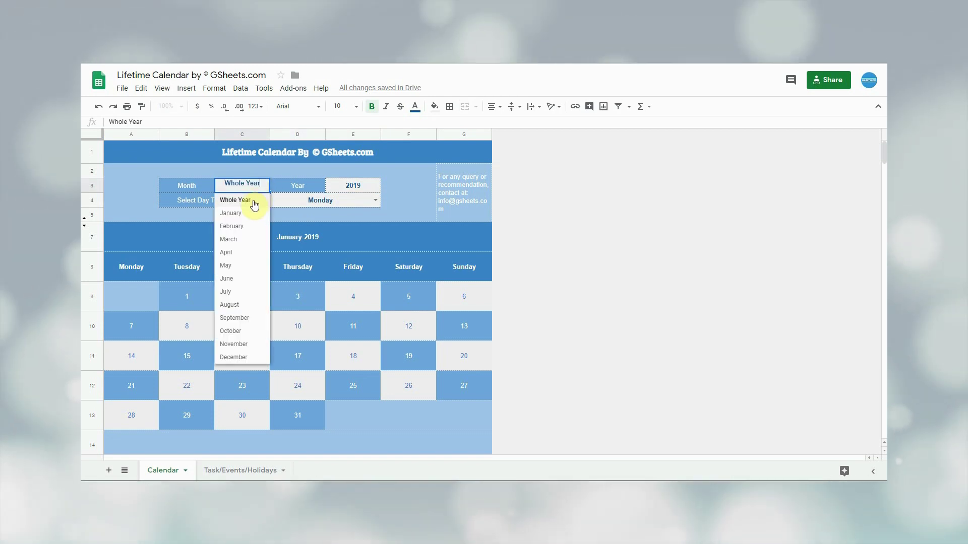
{"action": "left_click", "coordinate": [252, 201]}
{"action": "left_click", "coordinate": [339, 191]}
{"action": "type", "text": "201"}
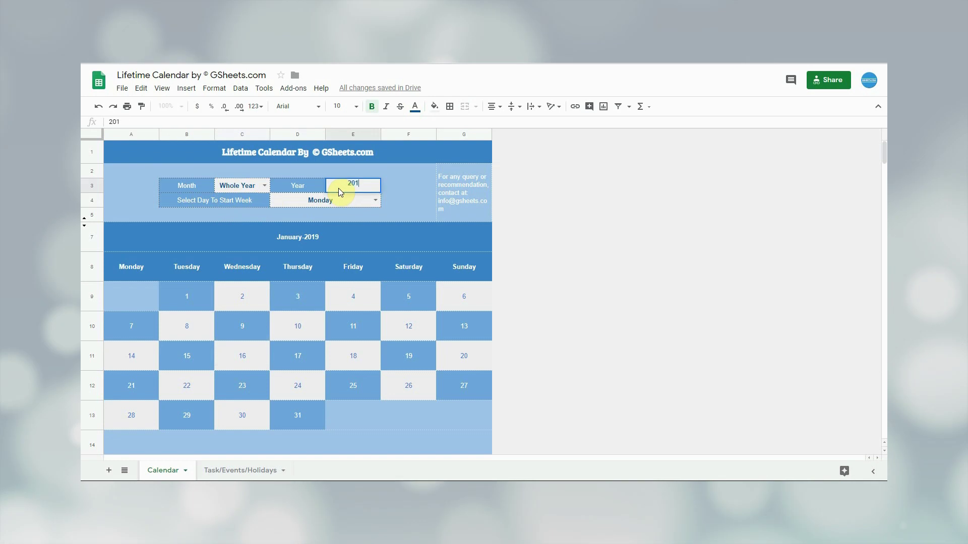
{"action": "type", "text": "0"}
{"action": "key", "text": "Return"}
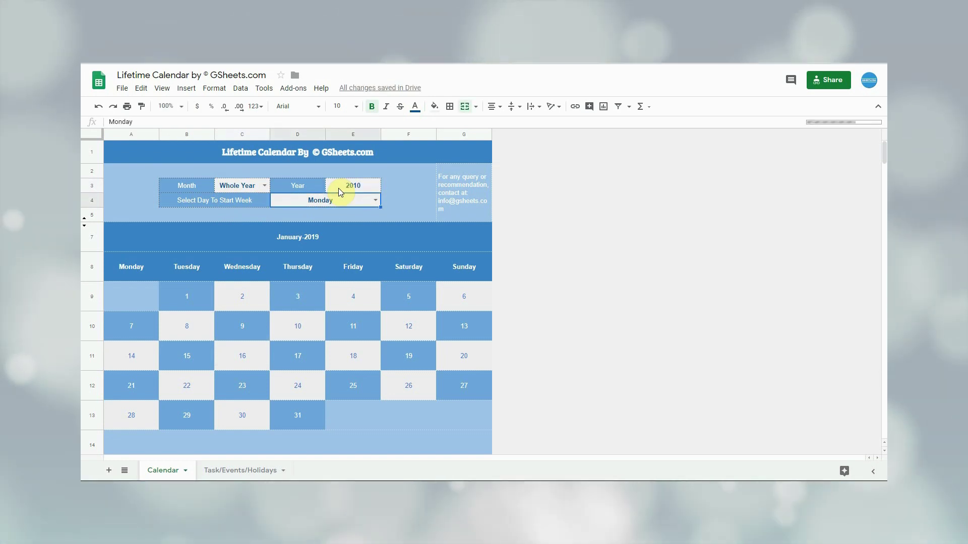
{"action": "scroll", "coordinate": [353, 265], "scroll_direction": "down", "scroll_amount": 1}
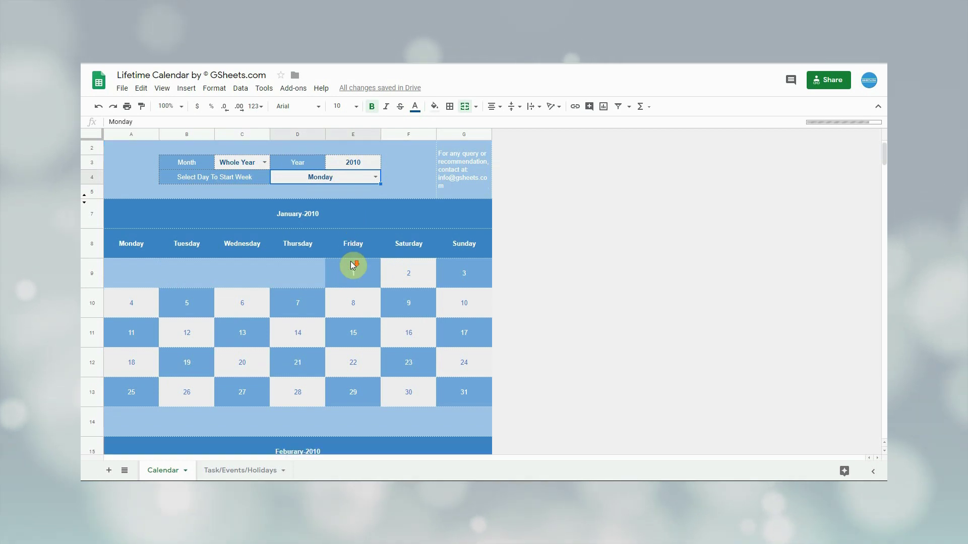
{"action": "scroll", "coordinate": [353, 265], "scroll_direction": "down", "scroll_amount": 10}
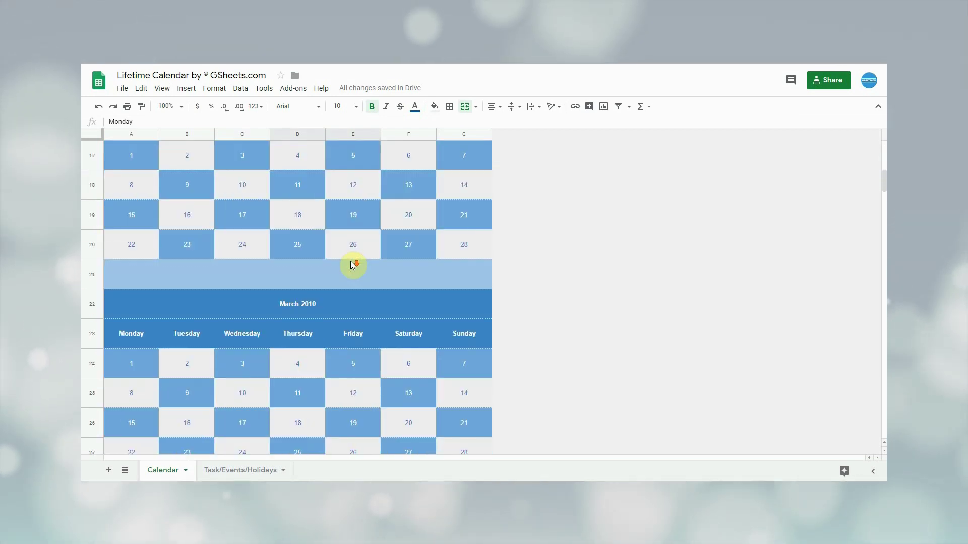
{"action": "scroll", "coordinate": [353, 264], "scroll_direction": "down", "scroll_amount": 11}
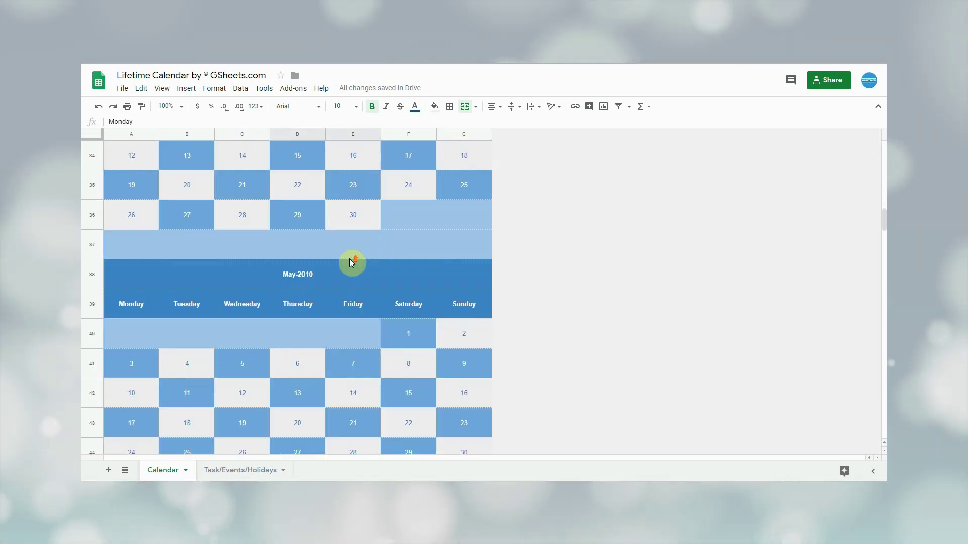
{"action": "scroll", "coordinate": [352, 262], "scroll_direction": "up", "scroll_amount": 20}
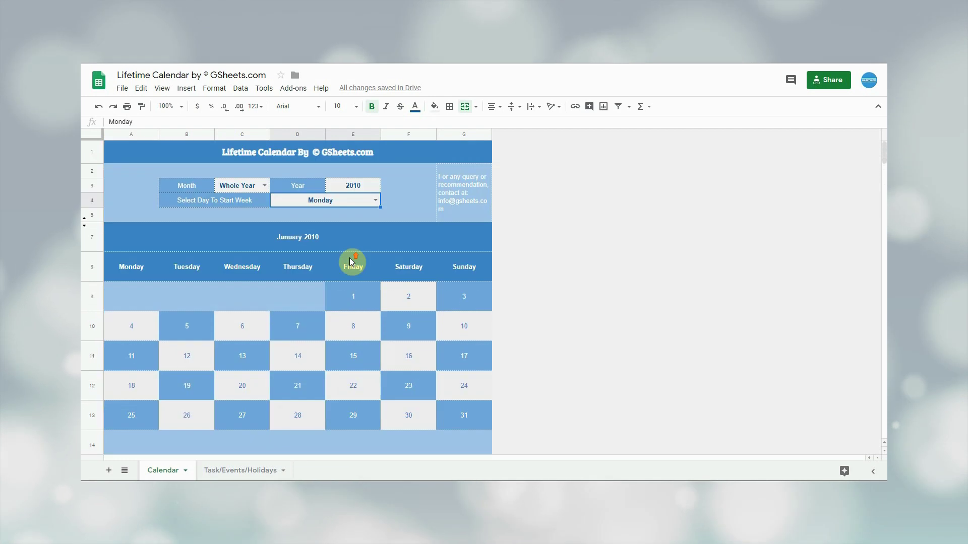
Pick March as the month and 2015 as the year, then check the grid.
{"action": "left_click", "coordinate": [264, 185]}
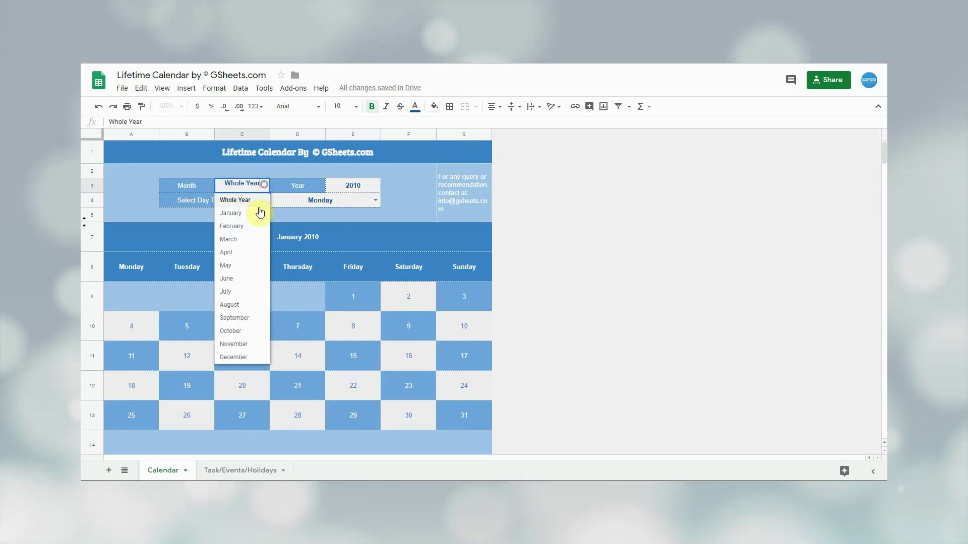
{"action": "left_click", "coordinate": [245, 238]}
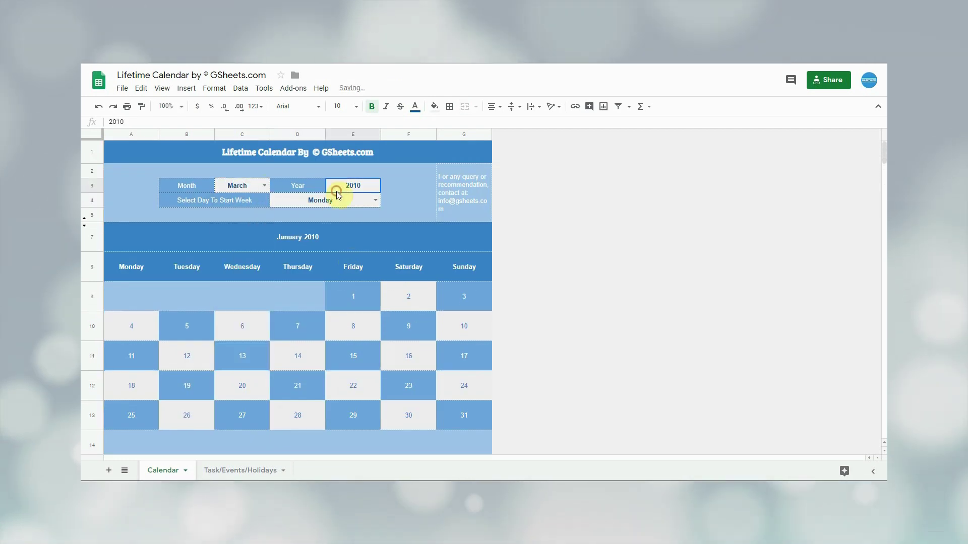
{"action": "left_click", "coordinate": [337, 191]}
{"action": "type", "text": "2015"}
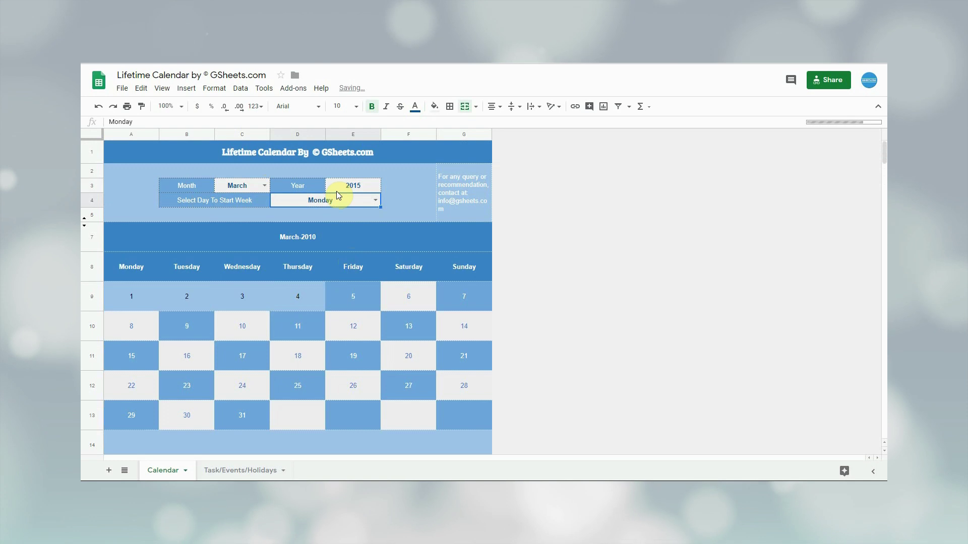
{"action": "key", "text": "Return"}
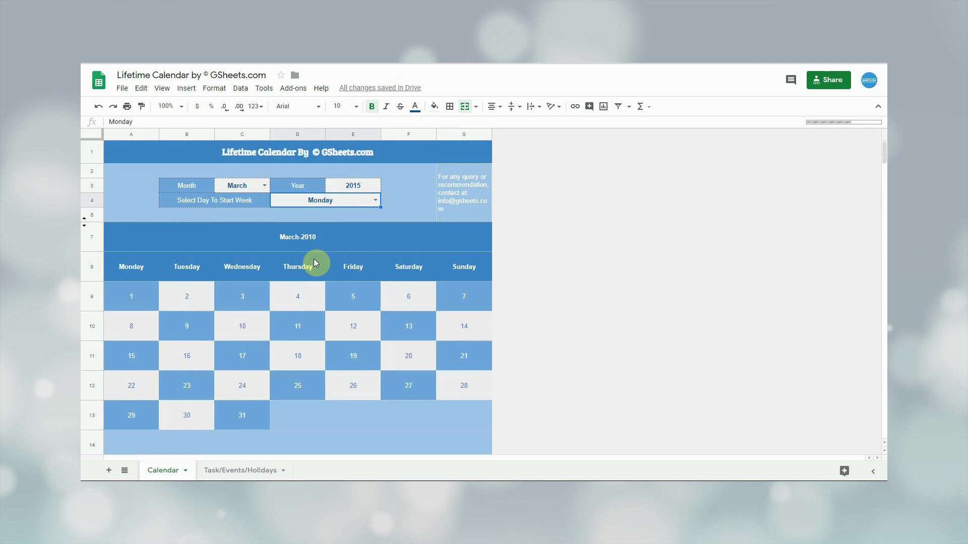
{"action": "scroll", "coordinate": [313, 262], "scroll_direction": "down", "scroll_amount": 1}
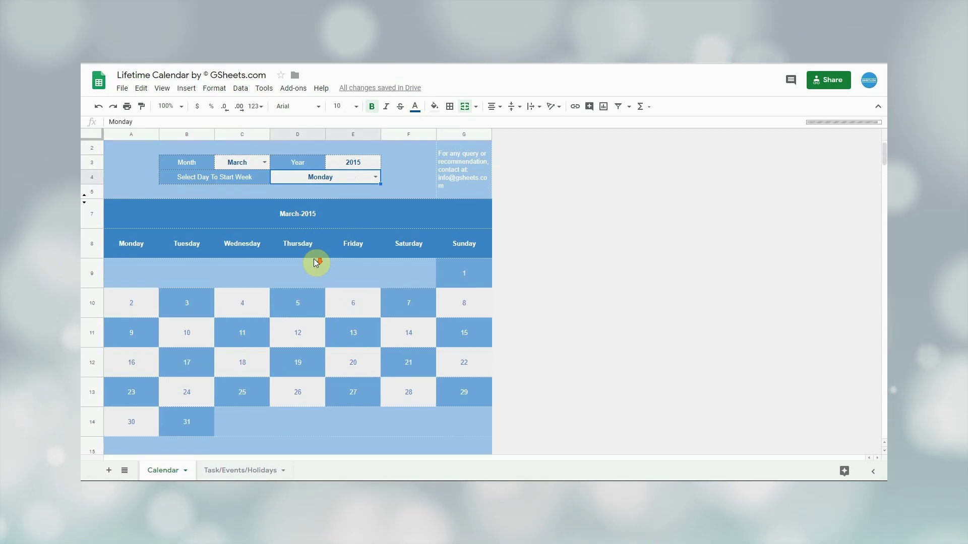
{"action": "scroll", "coordinate": [285, 290], "scroll_direction": "up", "scroll_amount": 1}
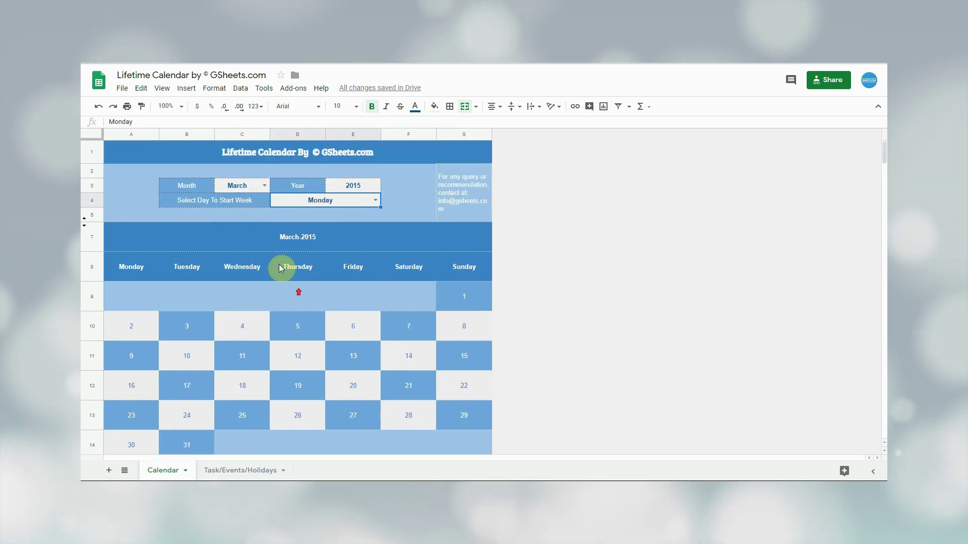
Change the week start day from Monday to Sunday and check the first weekday heading.
{"action": "left_click", "coordinate": [375, 201]}
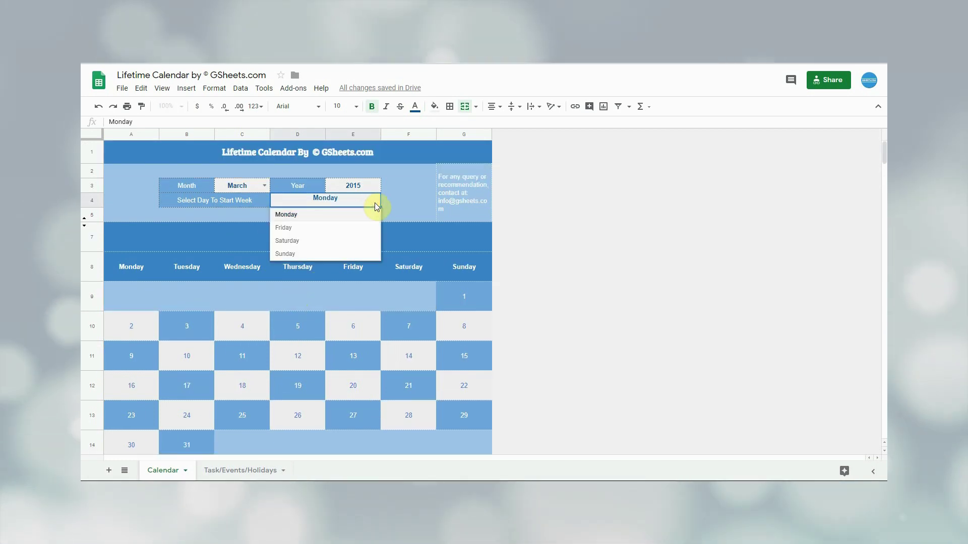
{"action": "left_click", "coordinate": [331, 215]}
{"action": "left_click", "coordinate": [127, 269]}
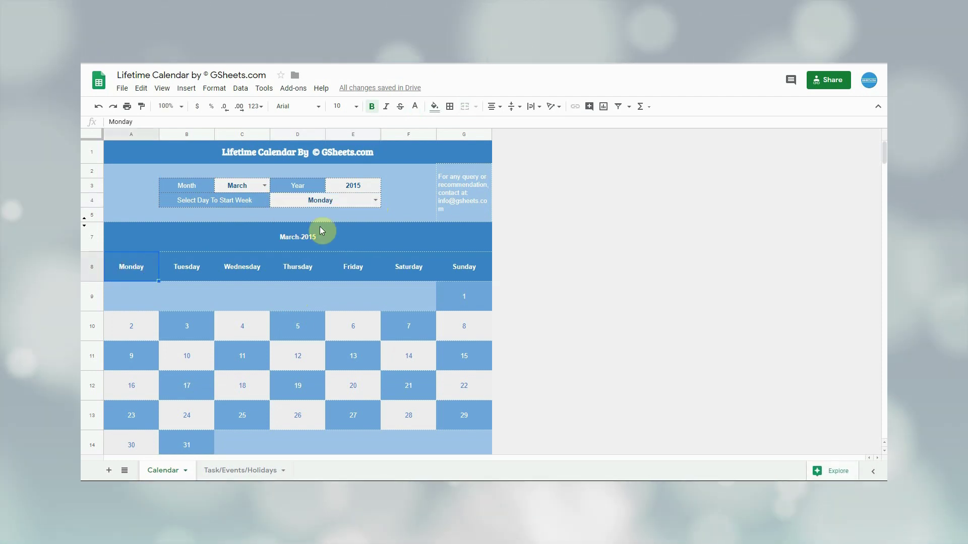
{"action": "left_click", "coordinate": [373, 201]}
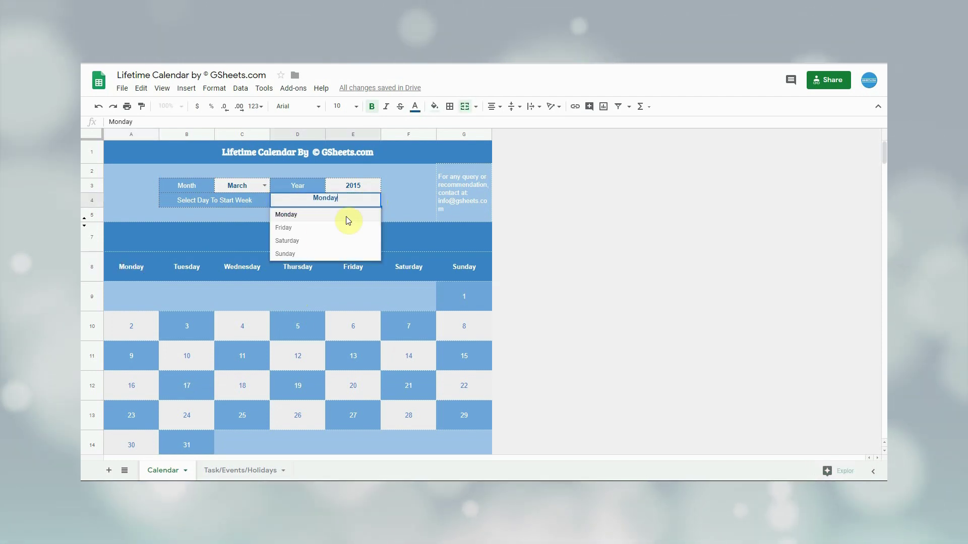
{"action": "left_click", "coordinate": [301, 253]}
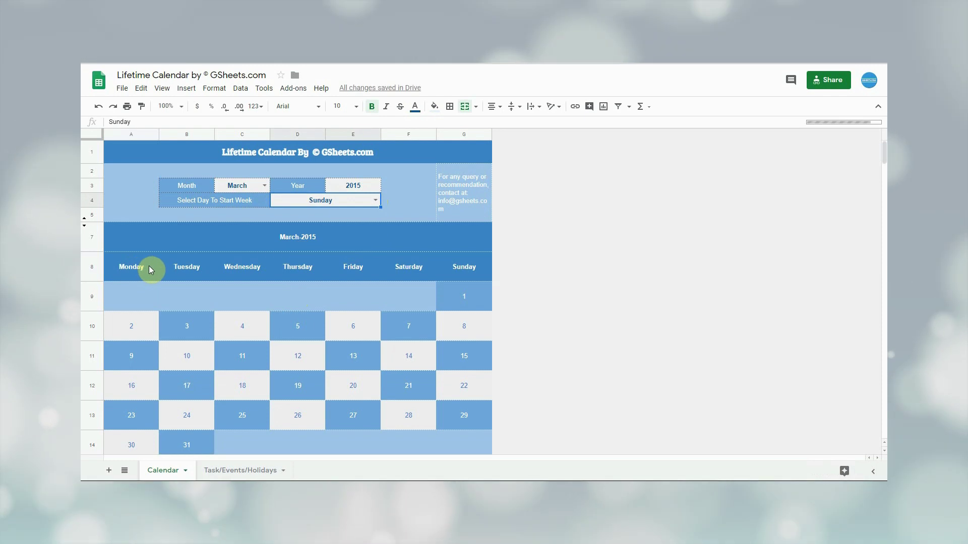
{"action": "left_click", "coordinate": [126, 272]}
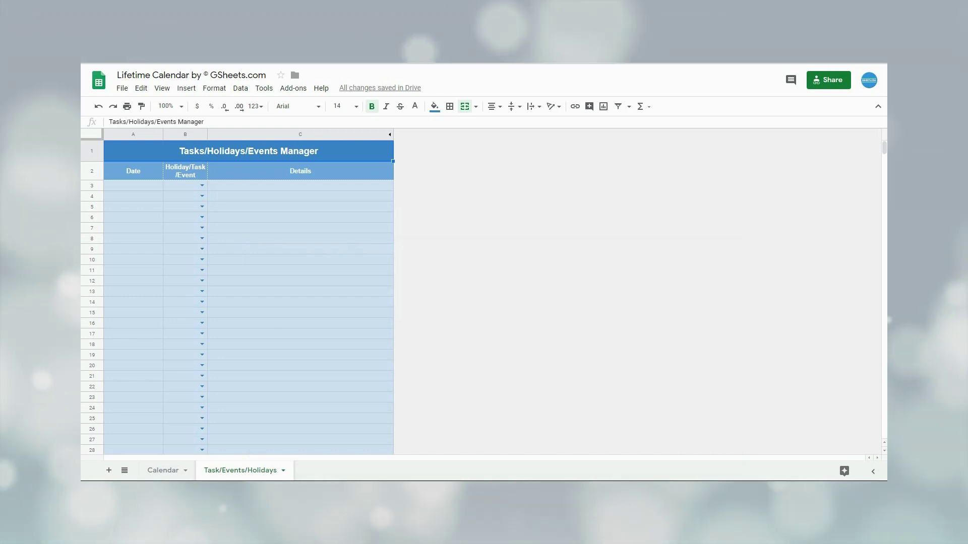
{"action": "left_click", "coordinate": [141, 131]}
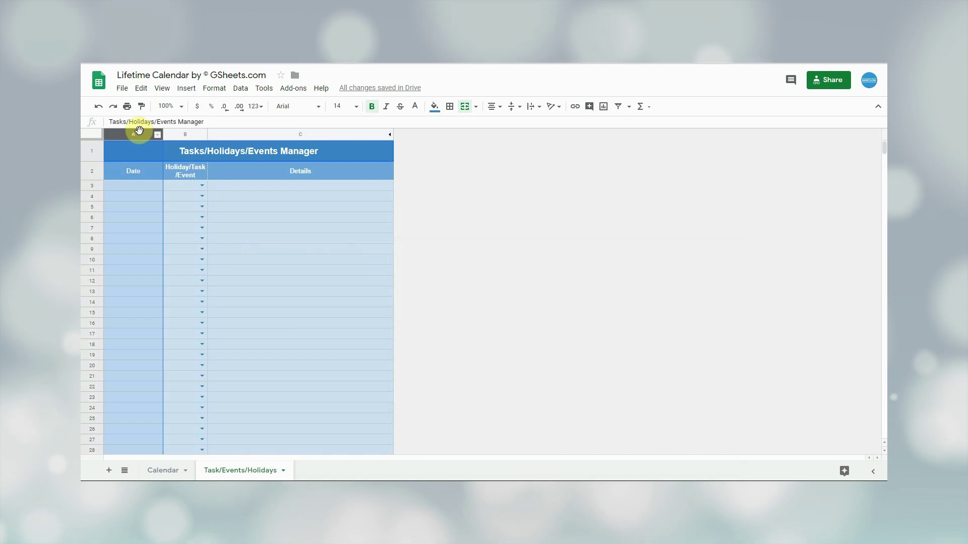
{"action": "left_click", "coordinate": [181, 134]}
{"action": "left_click", "coordinate": [201, 186]}
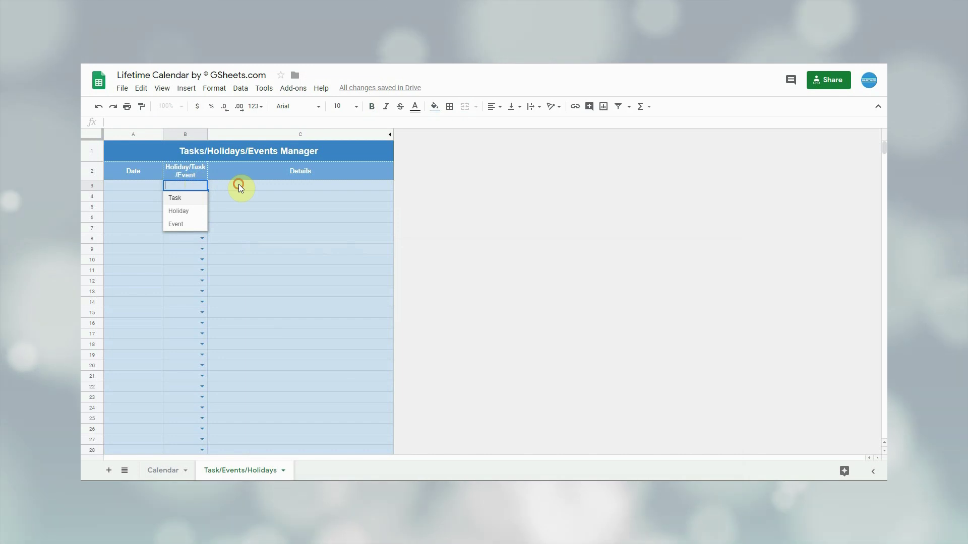
{"action": "left_click", "coordinate": [238, 183]}
{"action": "left_click", "coordinate": [268, 134]}
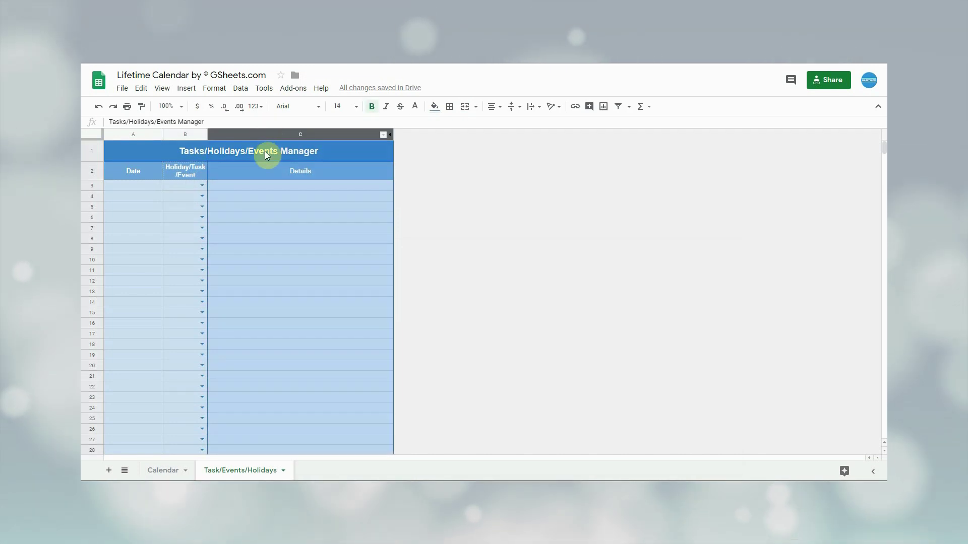
{"action": "left_click", "coordinate": [149, 184]}
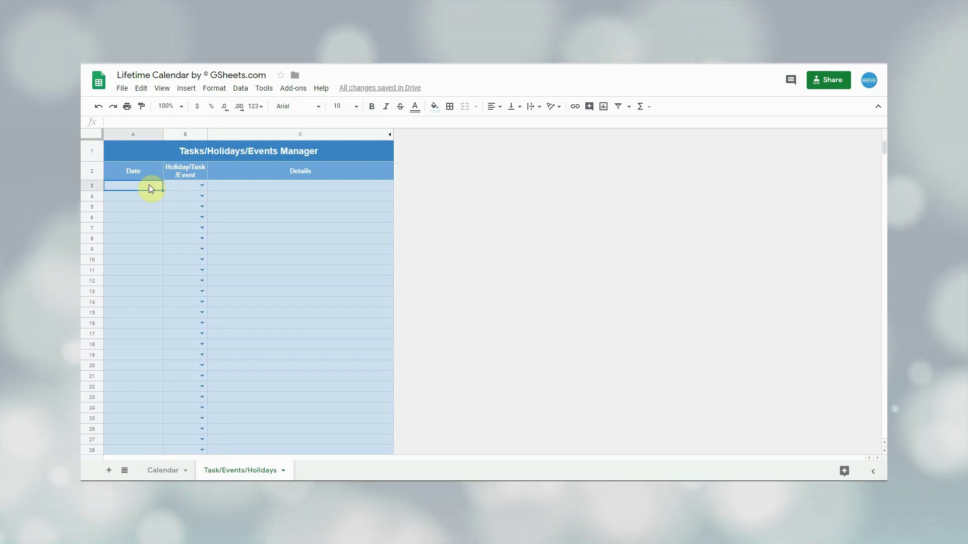
Paste rows for the New Georgian Year holiday, 14-Nov-2020 meeting task and 25-Feb-2020 Stones Expo into A3–A5.
{"action": "double_click", "coordinate": [155, 185]}
{"action": "key", "text": "Escape"}
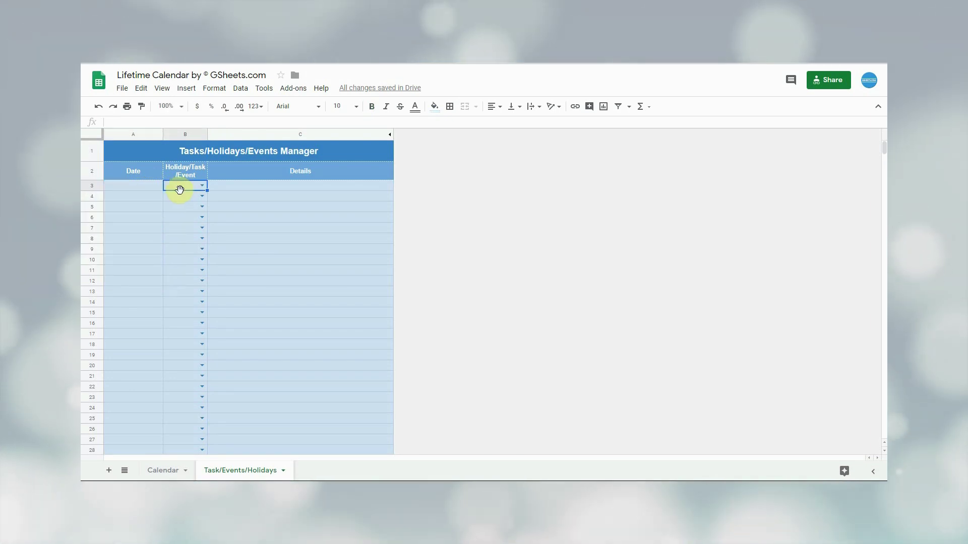
{"action": "type", "text": "1-January-2020\tHoliday\tNew Georgian Year"}
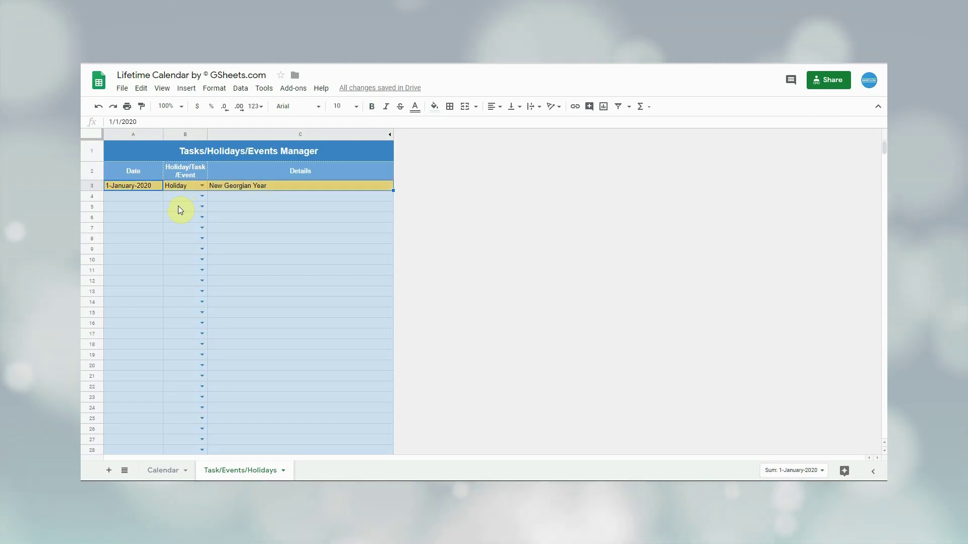
{"action": "left_click", "coordinate": [160, 198]}
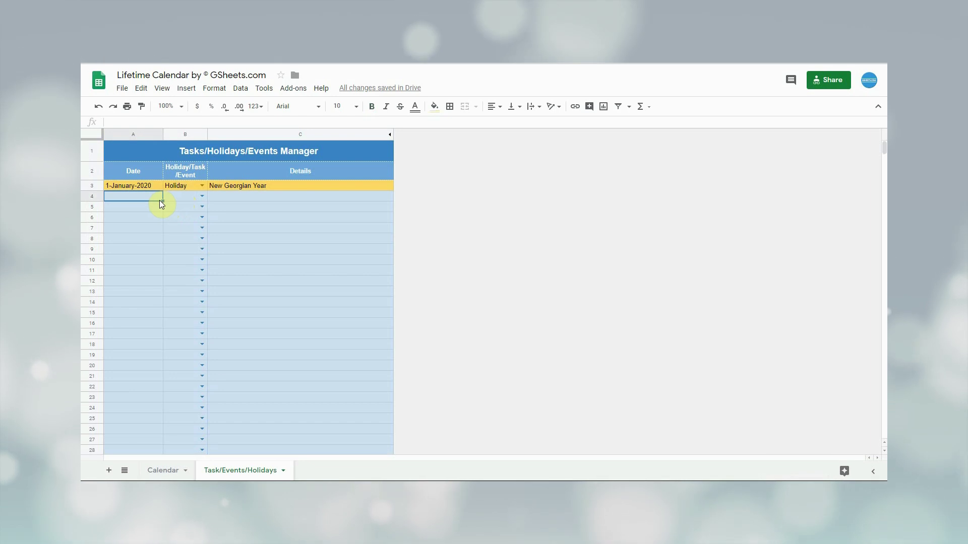
{"action": "type", "text": "14-November-2020\tTask\tMeeting with Mr. XYZ"}
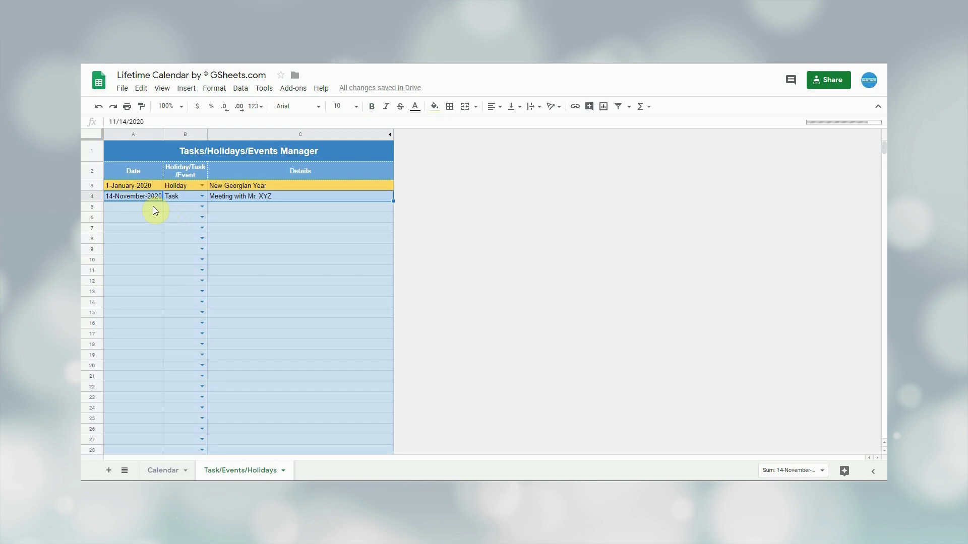
{"action": "left_click", "coordinate": [153, 206]}
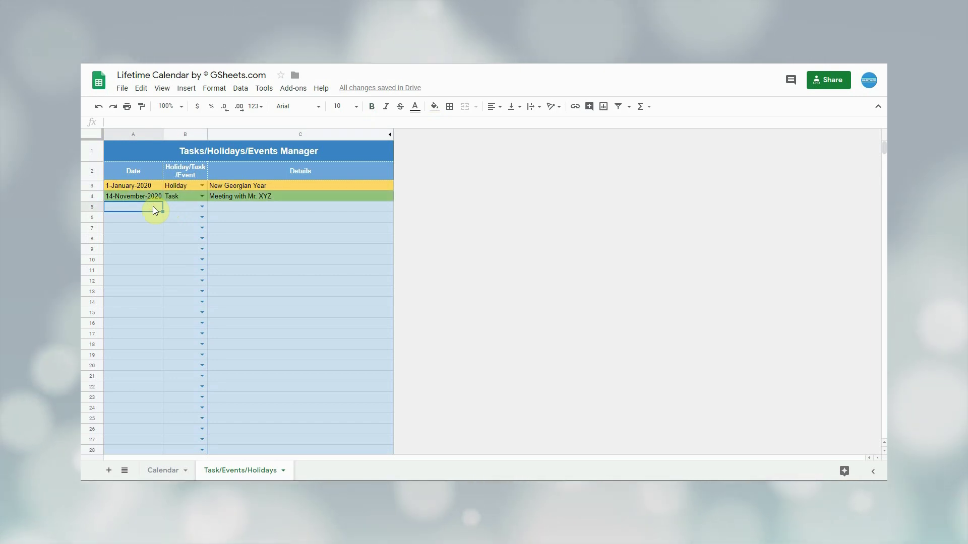
{"action": "type", "text": "25-February-2020\tEvent\tStones Expo"}
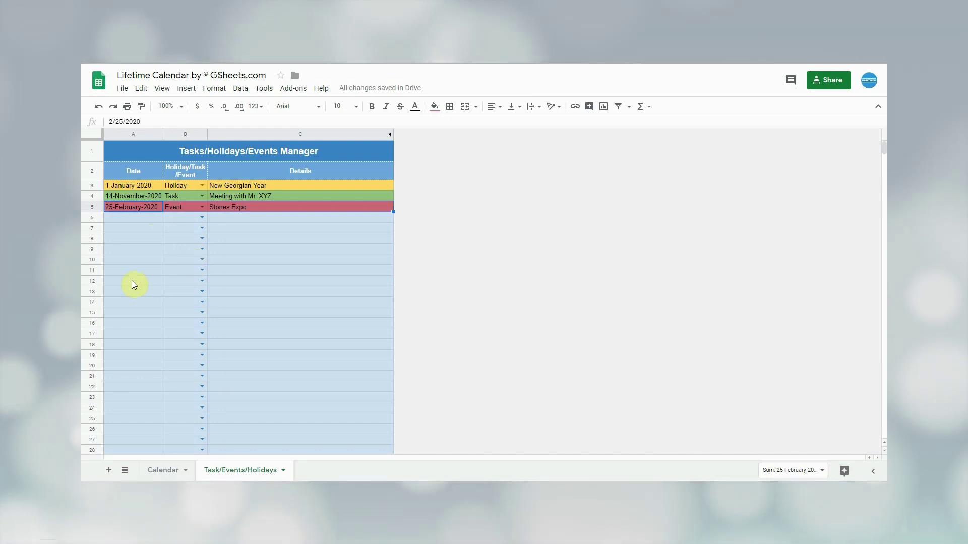
Check the New Year holiday, Stones Expo and 14 November meeting on the Calendar sheet.
{"action": "left_click", "coordinate": [163, 470]}
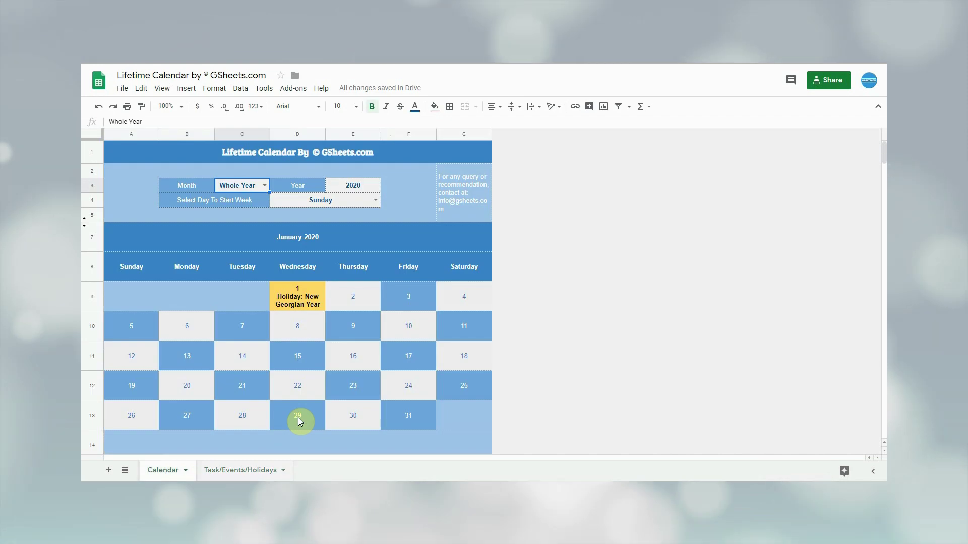
{"action": "left_click", "coordinate": [308, 307]}
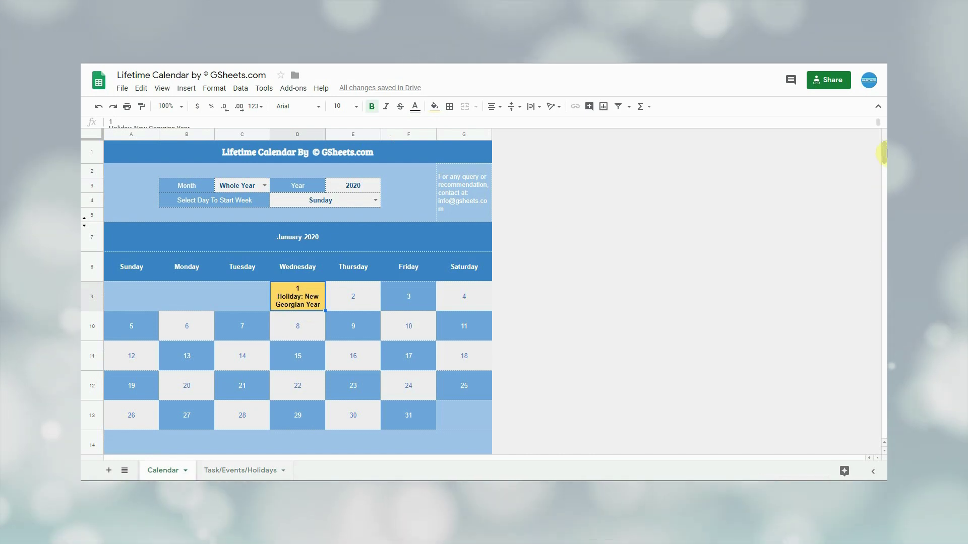
{"action": "mouse_move", "coordinate": [883, 152]}
{"action": "left_mouse_down"}
{"action": "mouse_move", "coordinate": [883, 346]}
{"action": "mouse_move", "coordinate": [881, 151]}
{"action": "left_mouse_up"}
{"action": "left_click", "coordinate": [250, 343]}
{"action": "left_click", "coordinate": [463, 333]}
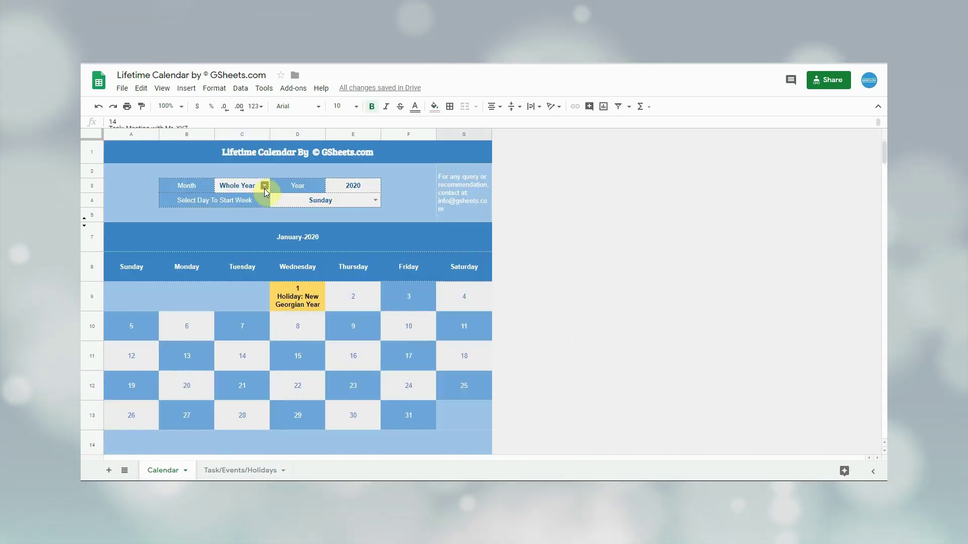
Show only February and confirm the Stones Expo event on the 25th.
{"action": "left_click", "coordinate": [265, 186]}
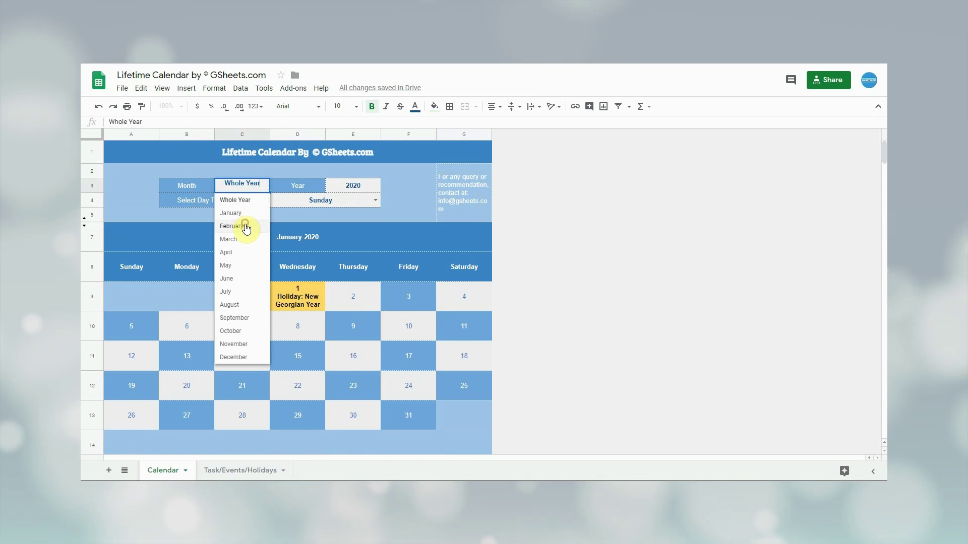
{"action": "left_click", "coordinate": [244, 226]}
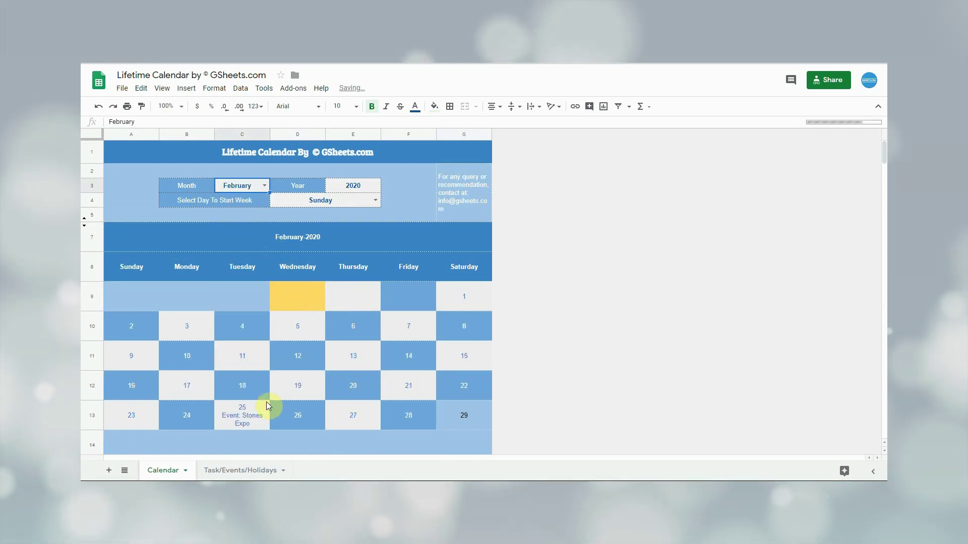
{"action": "left_click", "coordinate": [250, 415]}
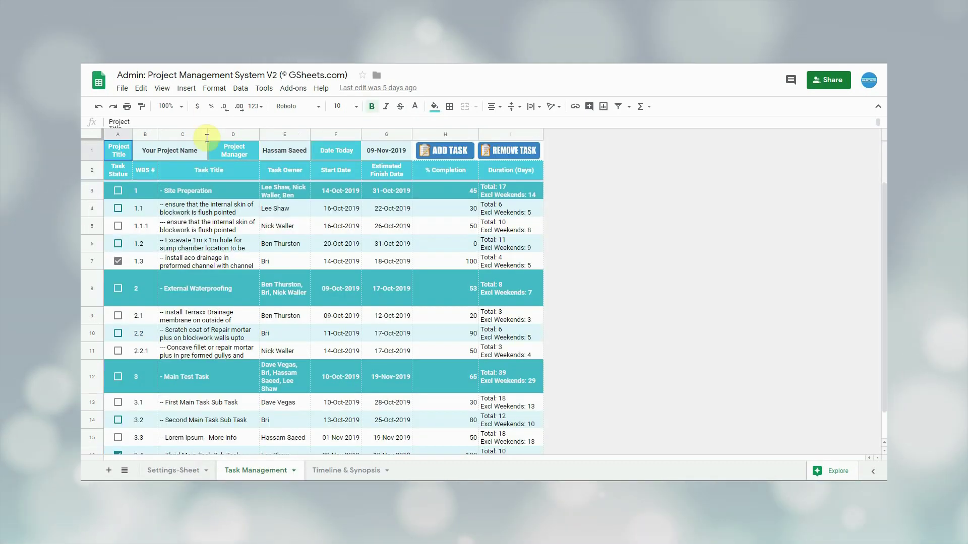
Paste the IMPORTRANGE ArrayFormula into A6 of Task/Events/Holidays and allow access to the project sheet.
{"action": "scroll", "coordinate": [292, 305], "scroll_direction": "down", "scroll_amount": 2}
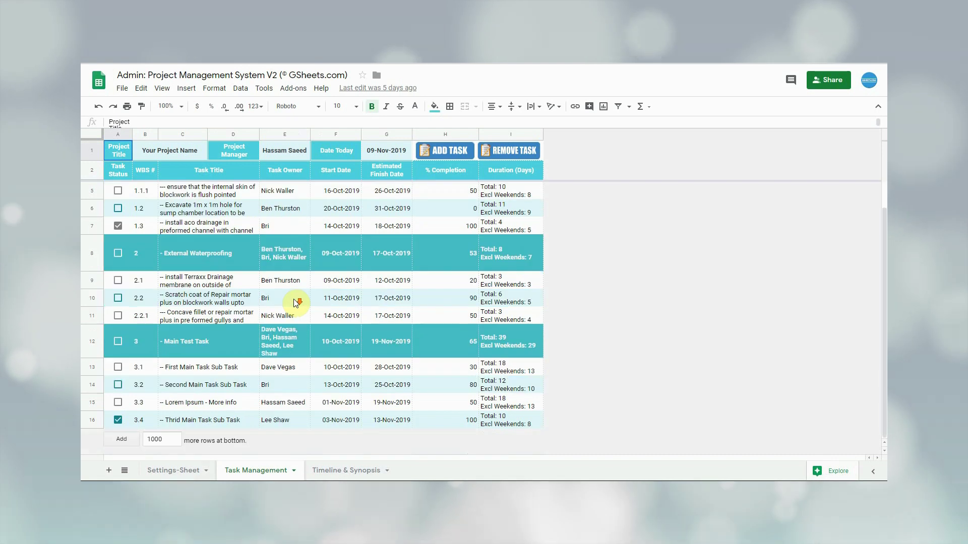
{"action": "scroll", "coordinate": [296, 302], "scroll_direction": "up", "scroll_amount": 2}
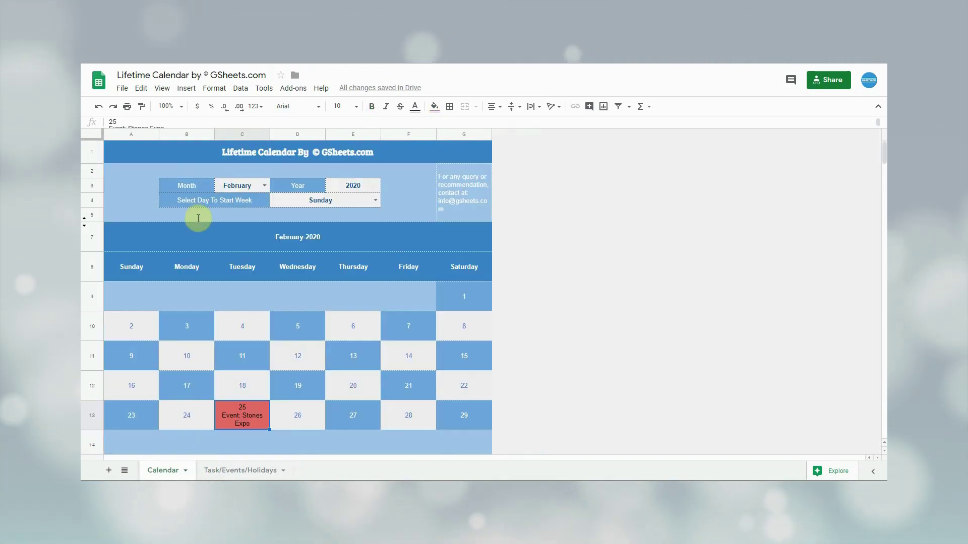
{"action": "left_click", "coordinate": [242, 469]}
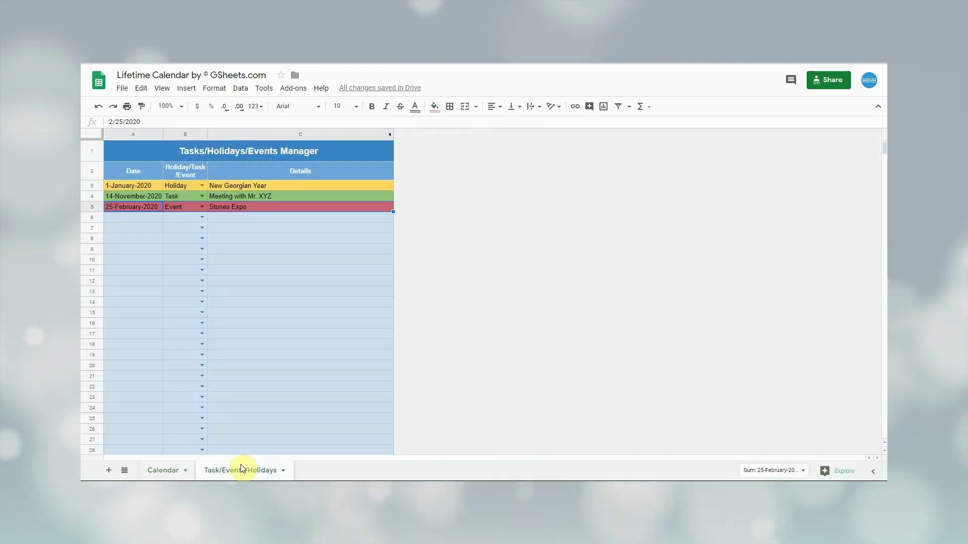
{"action": "left_click", "coordinate": [140, 220]}
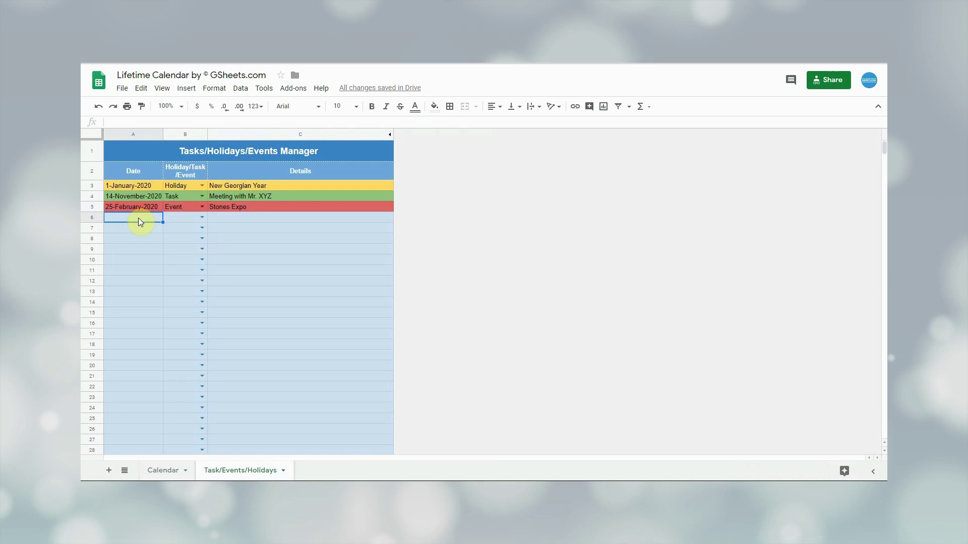
{"action": "double_click", "coordinate": [140, 221]}
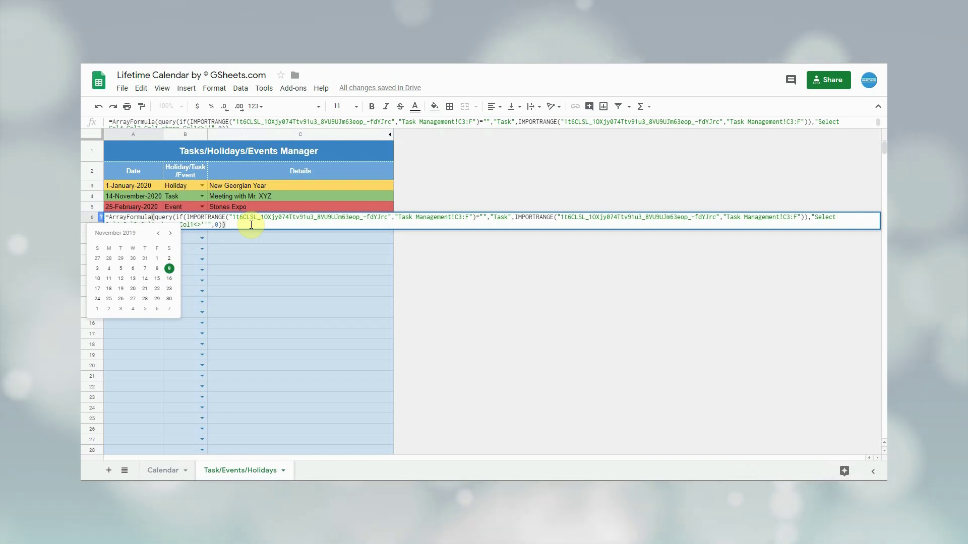
{"action": "key", "text": "Return"}
{"action": "mouse_move", "coordinate": [151, 218]}
{"action": "left_click", "coordinate": [178, 231]}
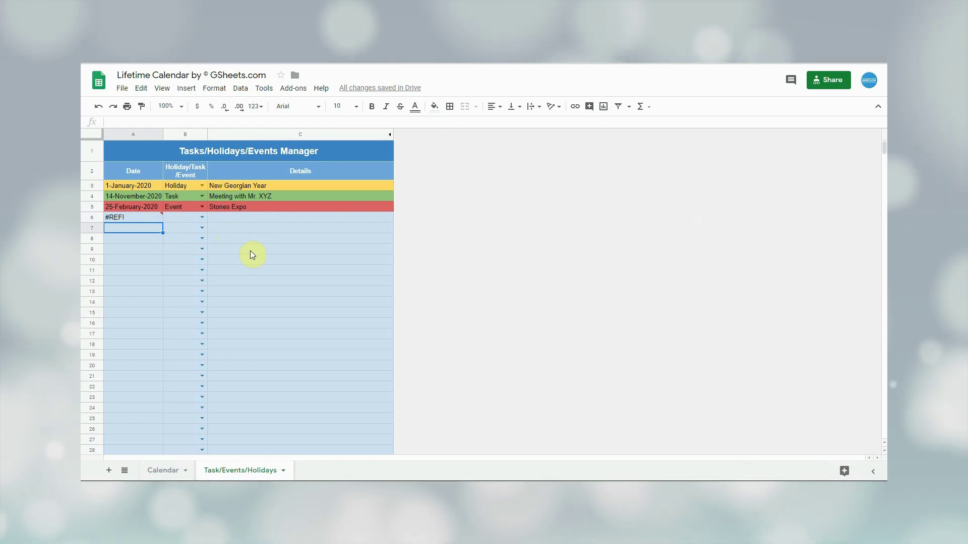
Scroll the Calendar to October 2019 and check imported tasks like External Waterproofing on the 9th.
{"action": "left_click", "coordinate": [168, 470]}
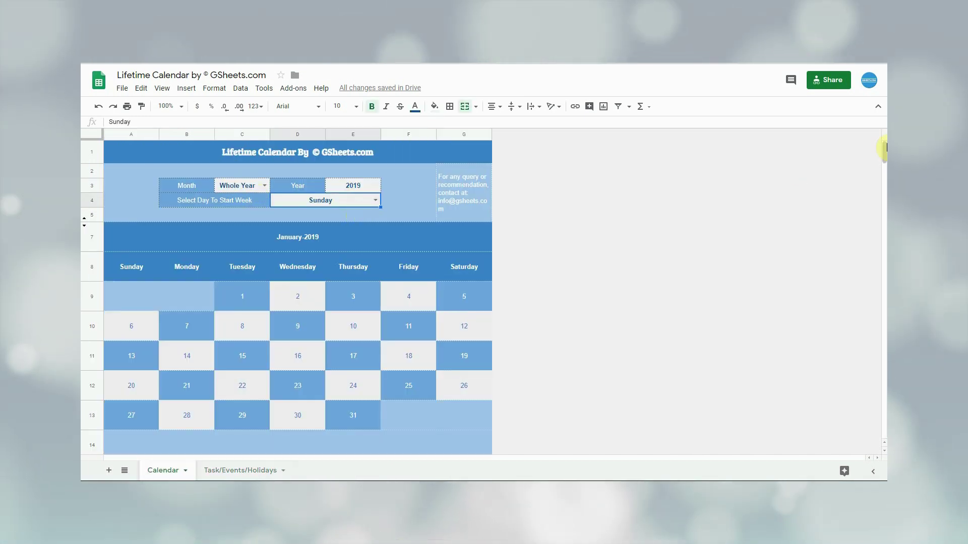
{"action": "left_click_drag", "start_coordinate": [884, 147], "coordinate": [884, 323]}
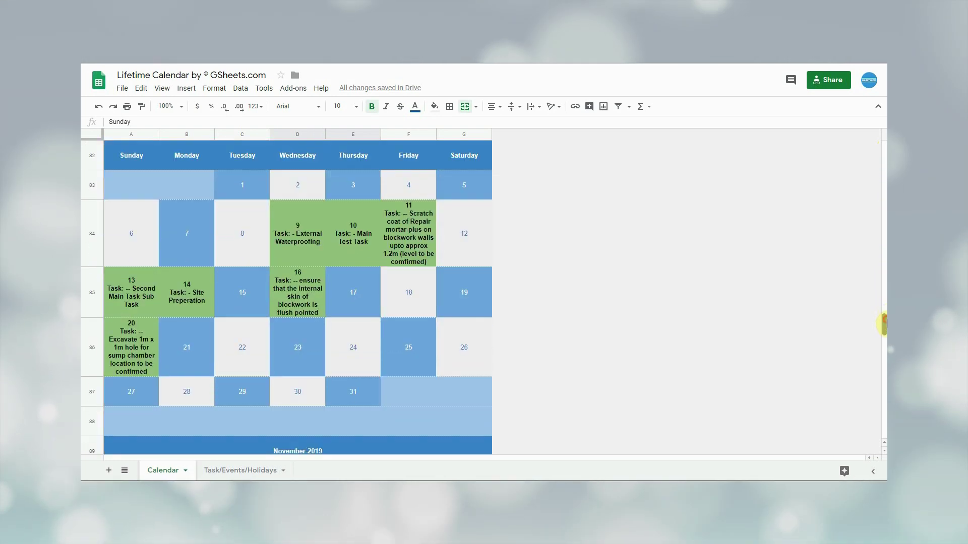
{"action": "left_click", "coordinate": [302, 228]}
{"action": "left_click", "coordinate": [375, 228]}
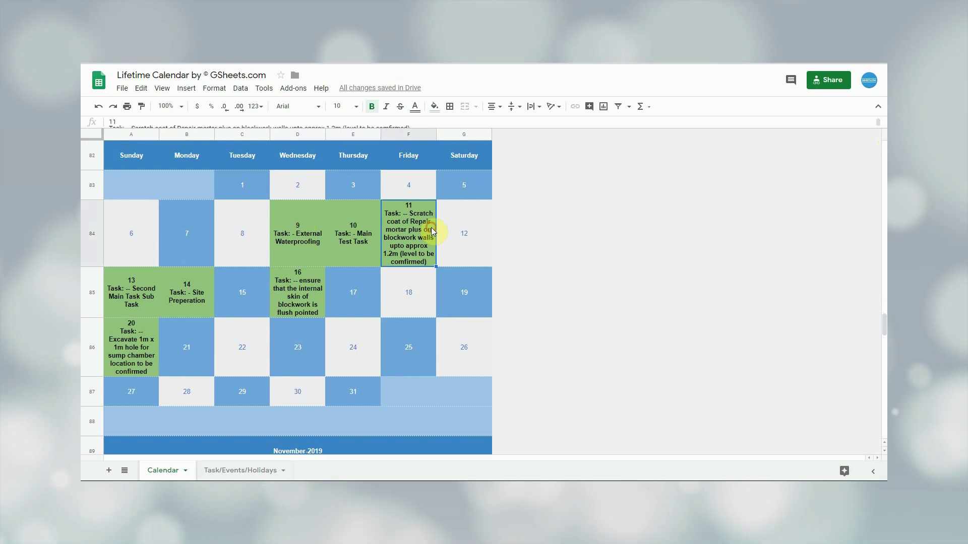